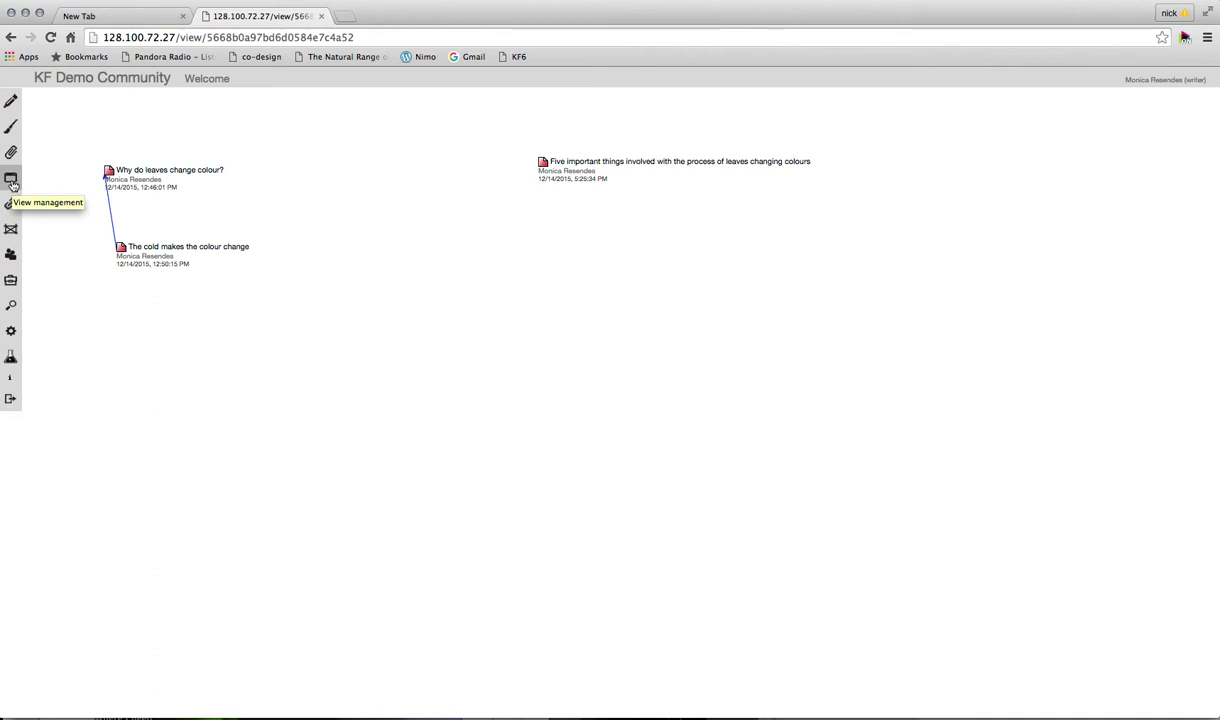
- Open the Cycles - Fall season view from the views list, then reopen the list
{"action": "left_click", "coordinate": [11, 180]}
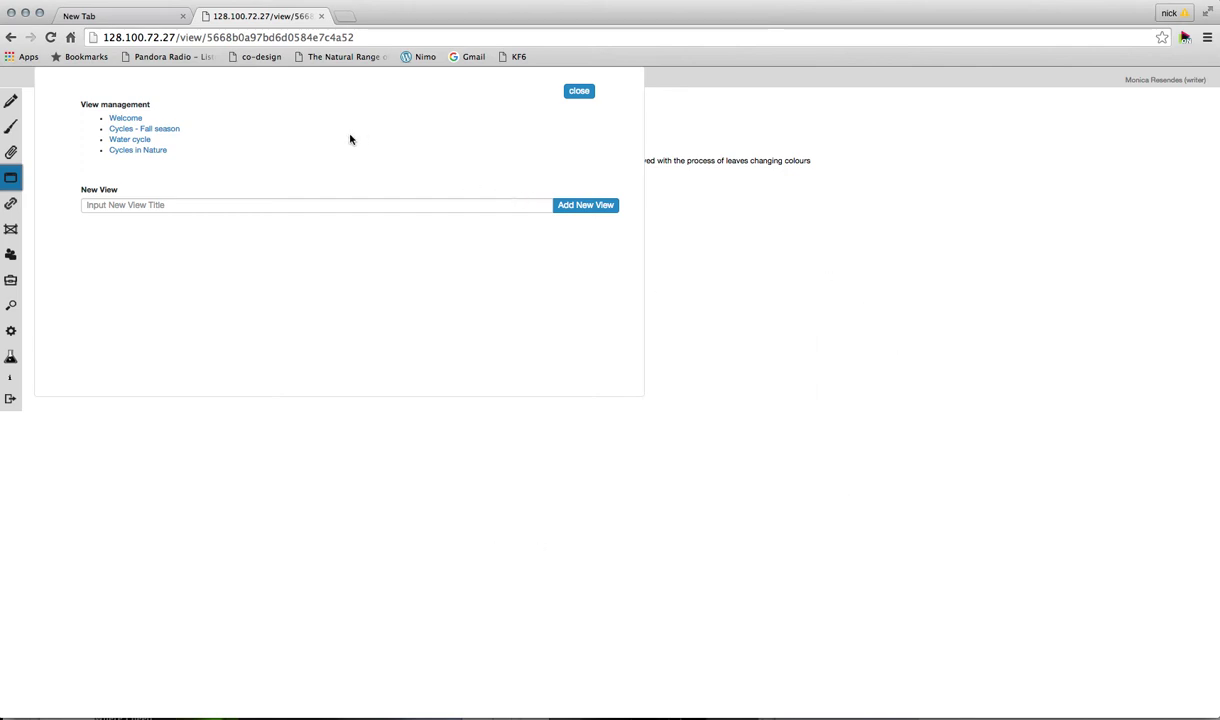
{"action": "left_click", "coordinate": [170, 131]}
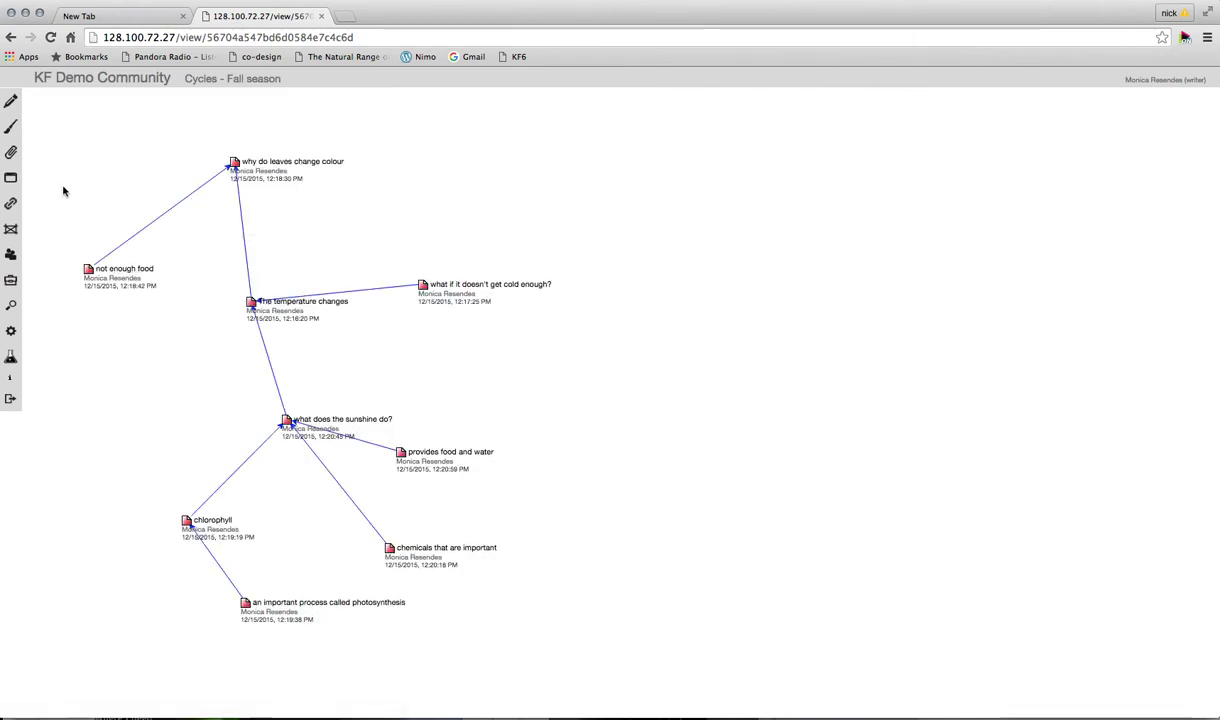
{"action": "left_click", "coordinate": [12, 180]}
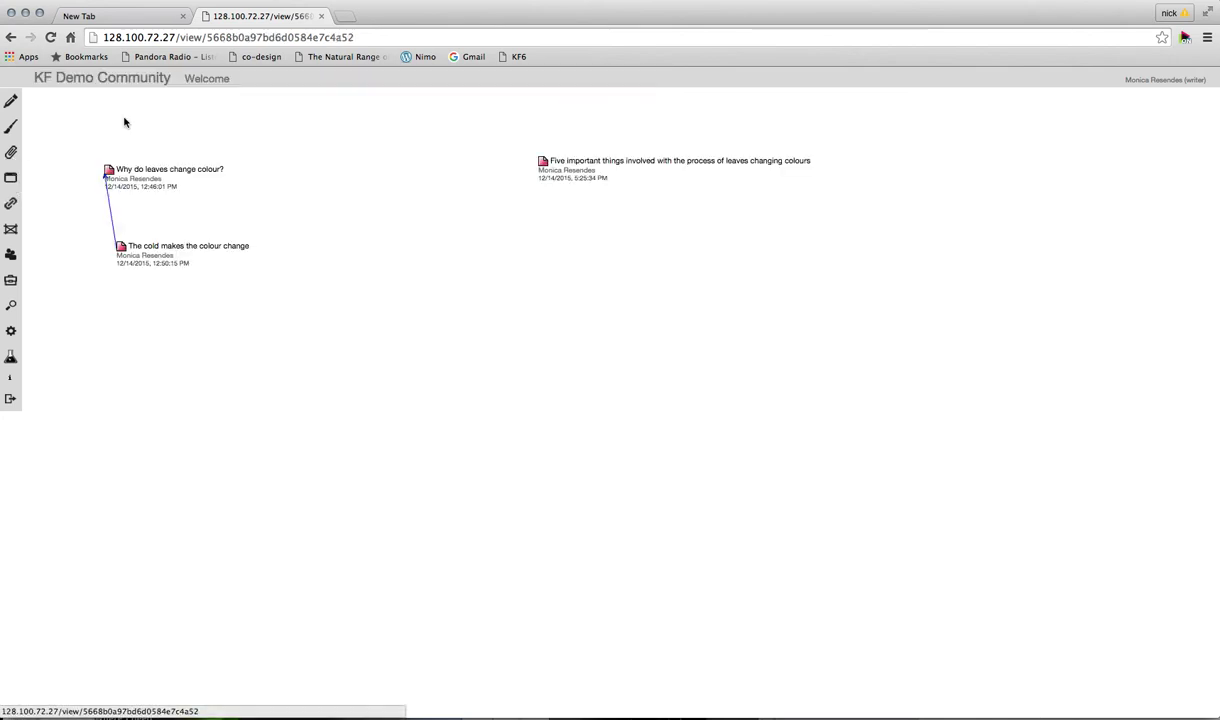
- Add a new view titled 'Knowledge Advances' and open it
{"action": "left_click", "coordinate": [11, 178]}
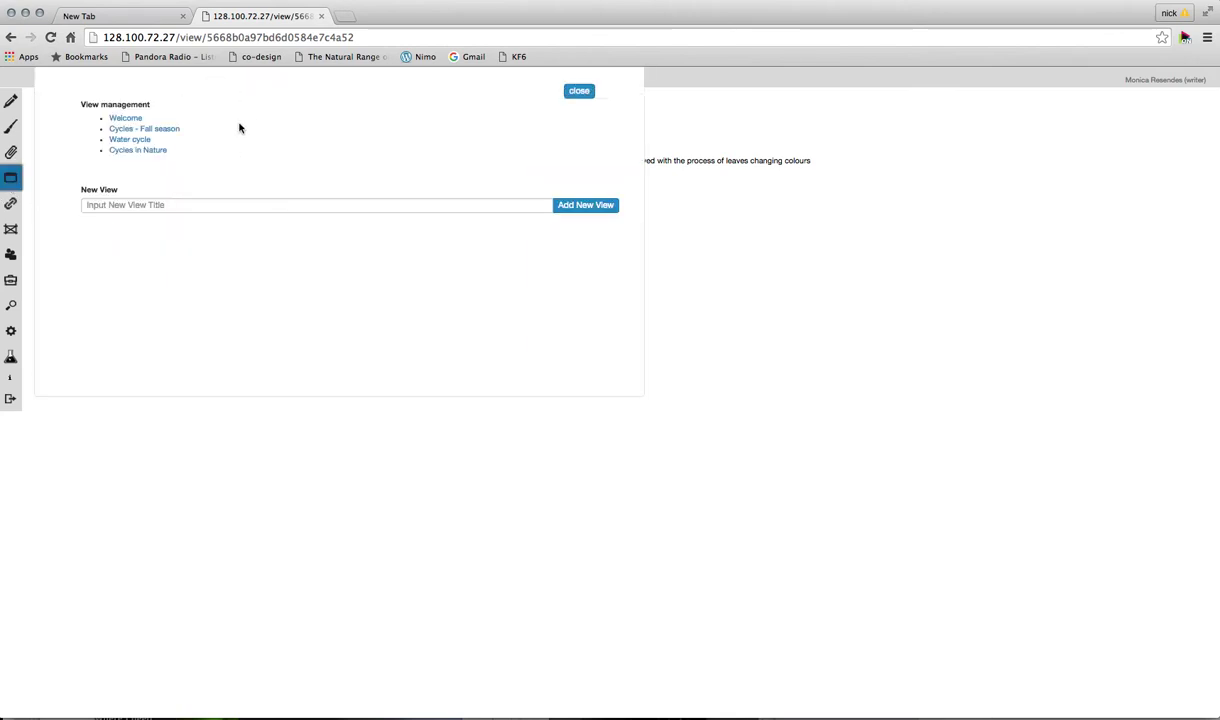
{"action": "left_click", "coordinate": [166, 205]}
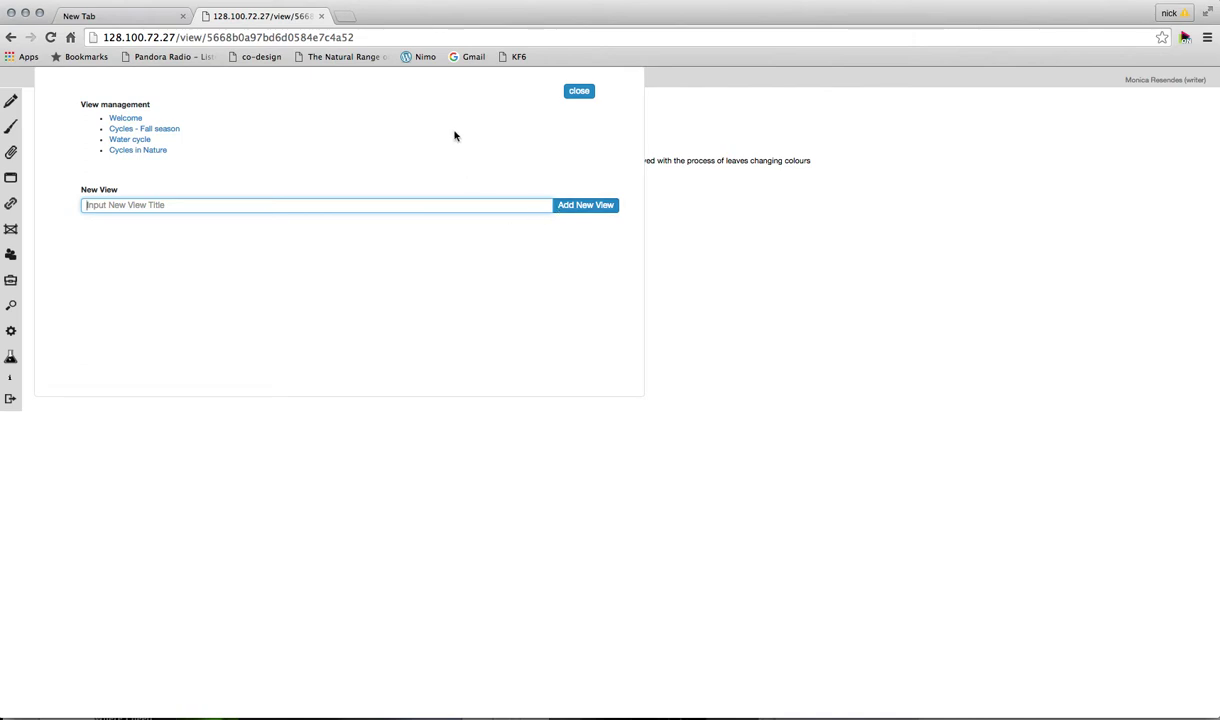
{"action": "type", "text": "Knowledge Advances"}
{"action": "left_click", "coordinate": [588, 207]}
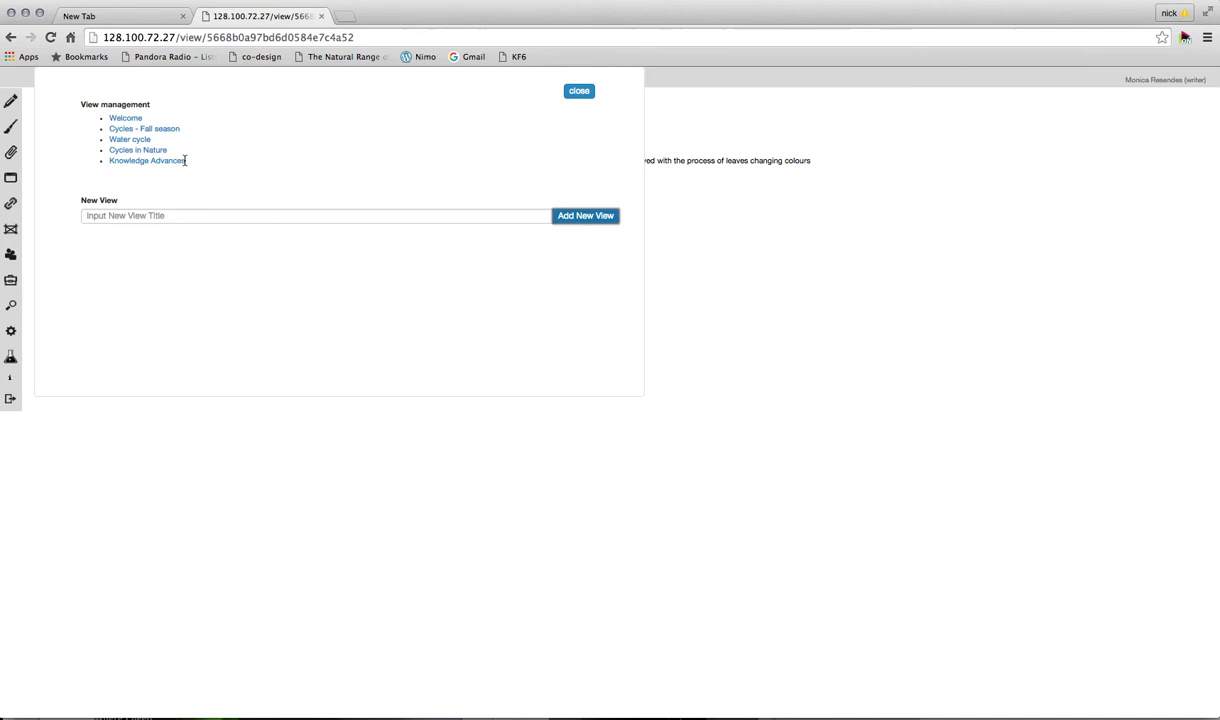
{"action": "left_click", "coordinate": [178, 163]}
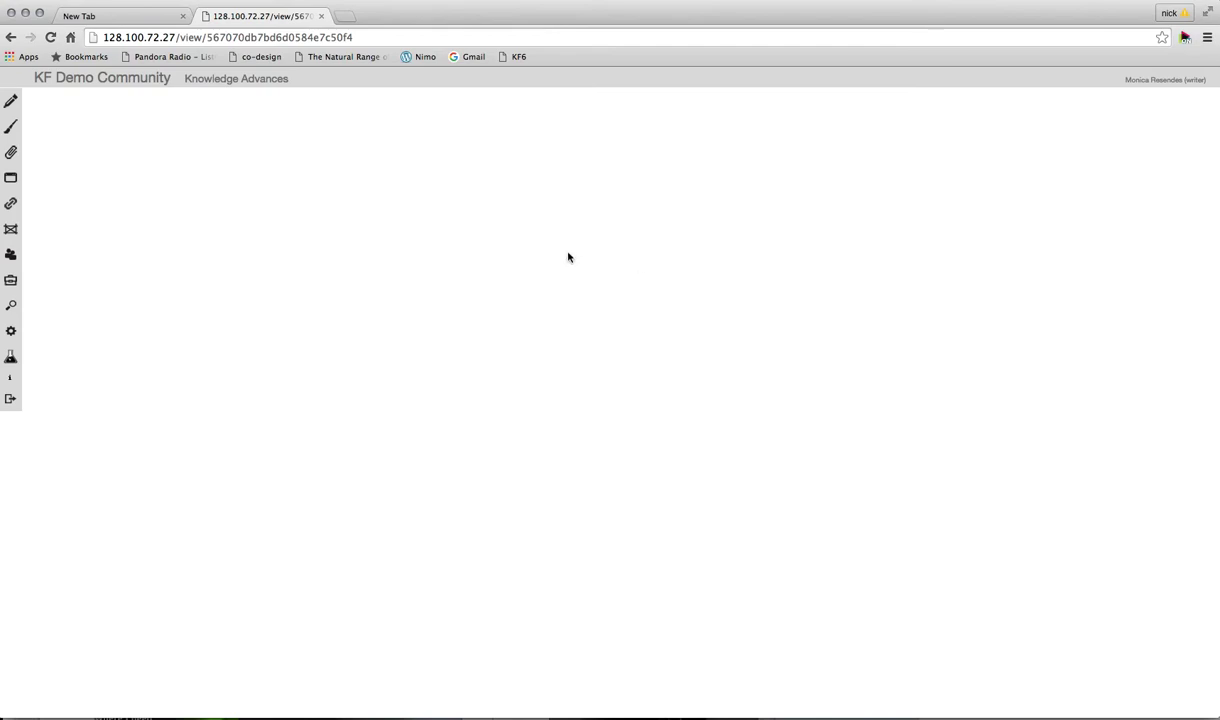
- On Welcome, place links to Cycles - Fall season, Water cycle, Cycles in Nature and Knowledge Advances
{"action": "left_click", "coordinate": [12, 179]}
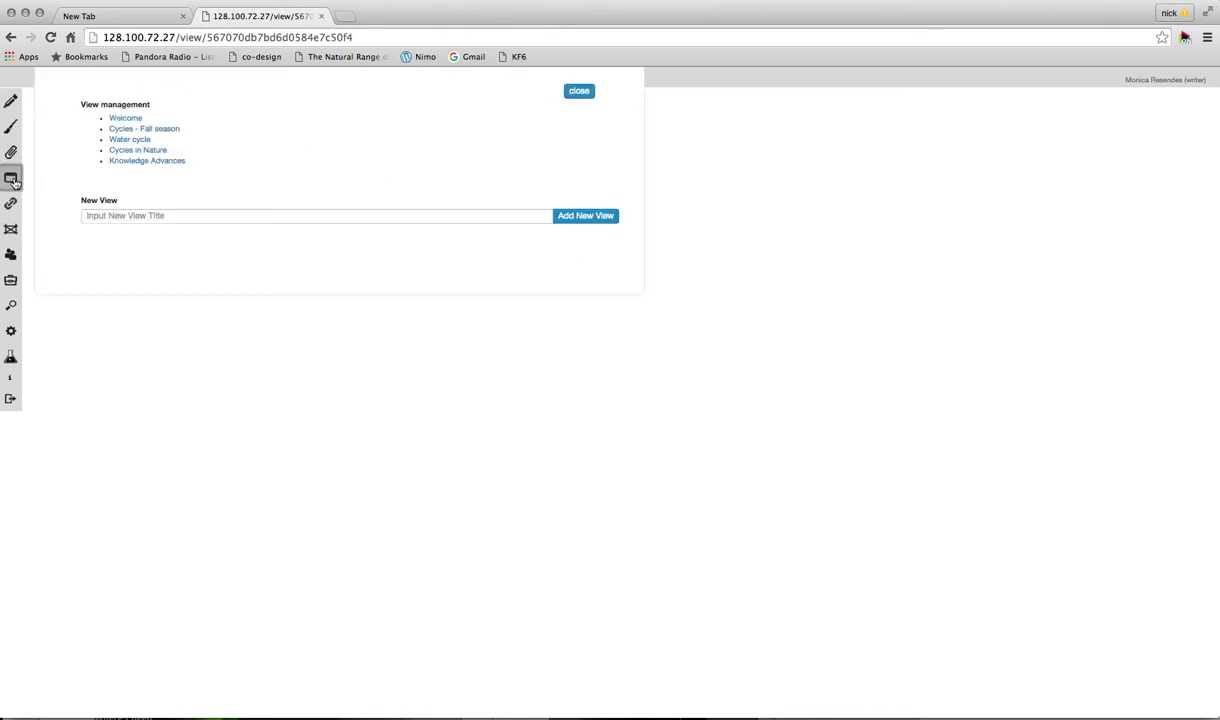
{"action": "left_click", "coordinate": [113, 118]}
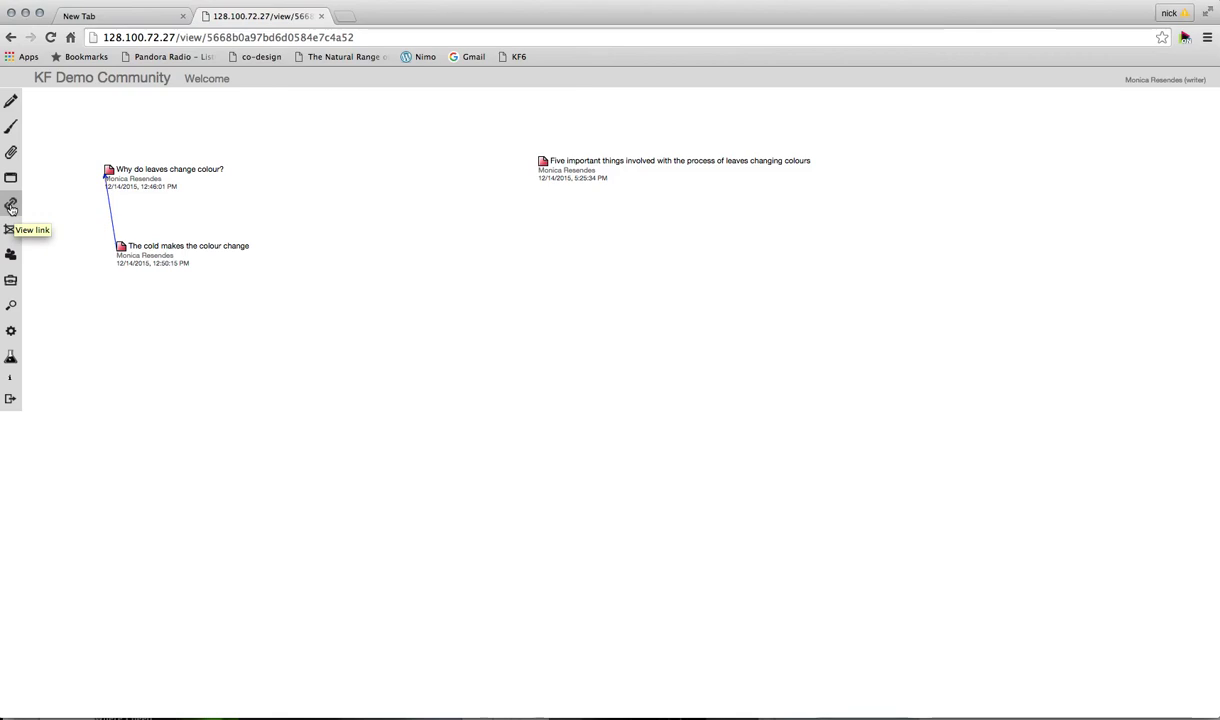
{"action": "left_click", "coordinate": [11, 207]}
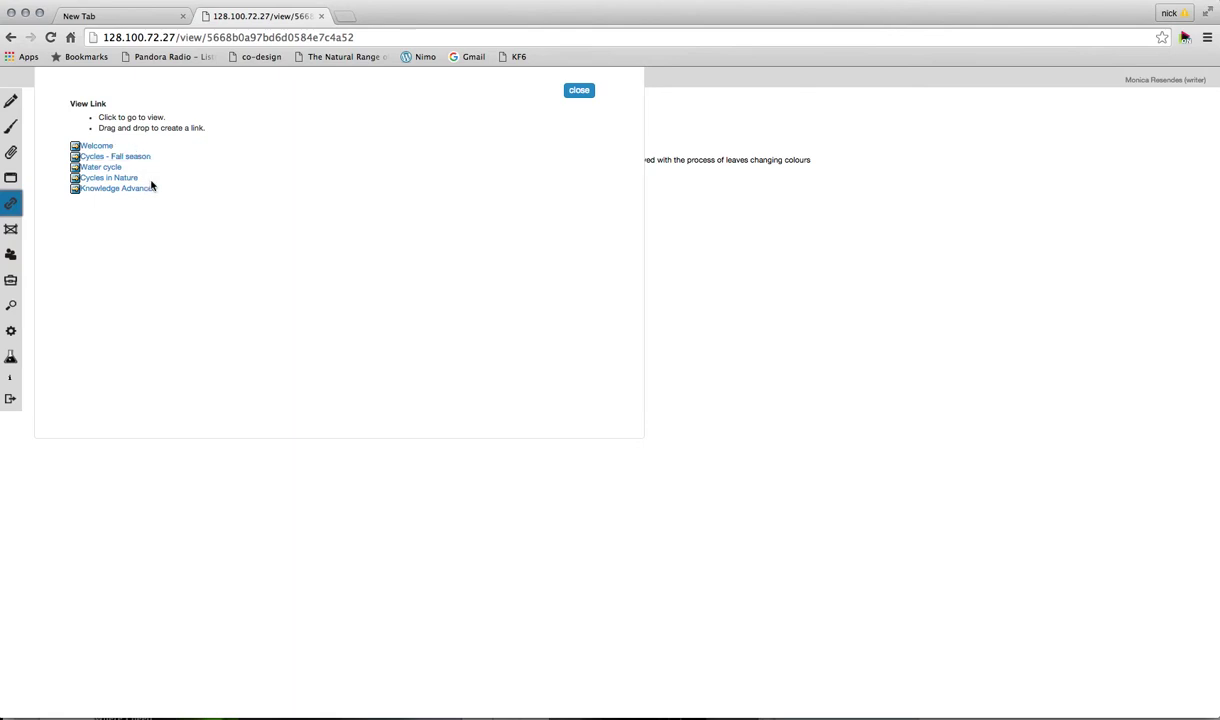
{"action": "left_click_drag", "start_coordinate": [132, 163], "coordinate": [827, 213]}
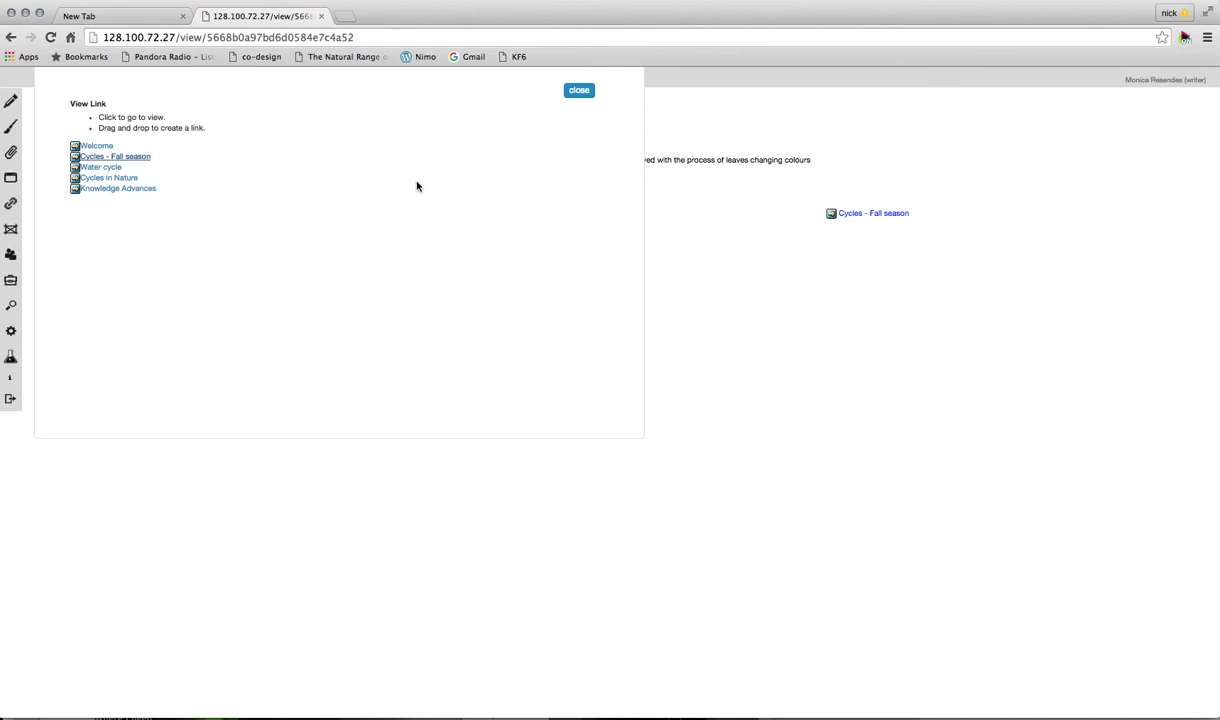
{"action": "left_click_drag", "start_coordinate": [101, 167], "coordinate": [840, 241]}
{"action": "left_click_drag", "start_coordinate": [120, 178], "coordinate": [800, 269]}
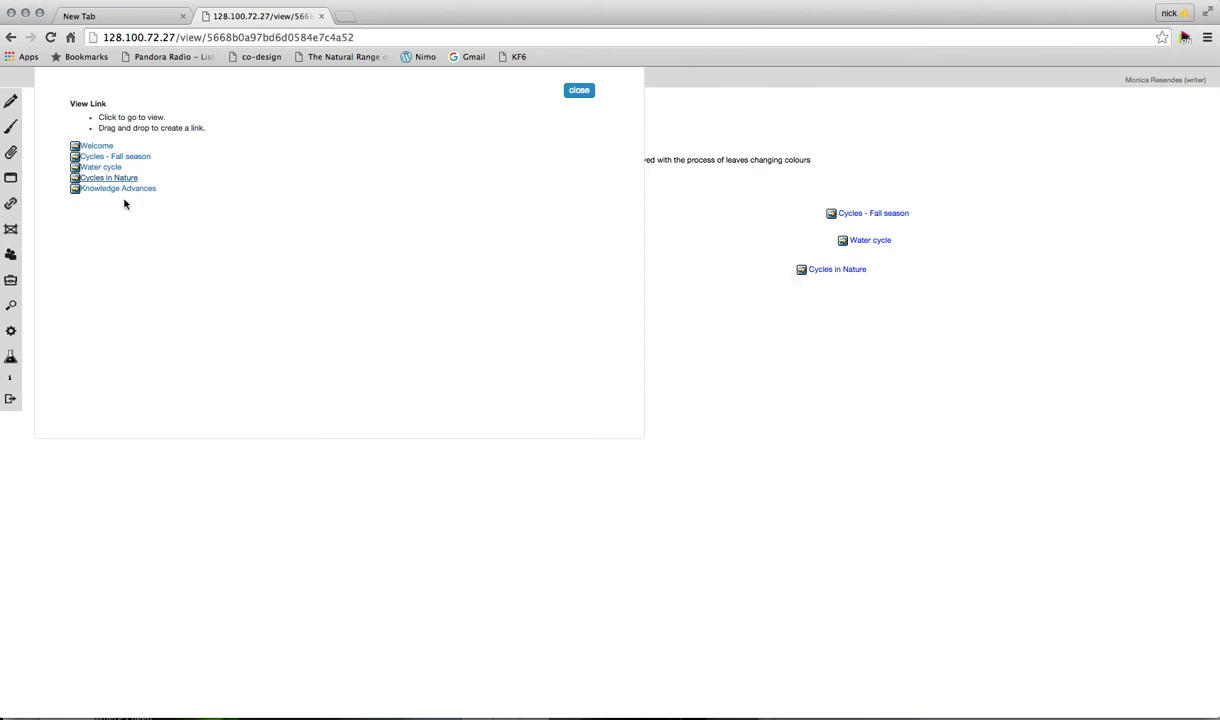
{"action": "left_click_drag", "start_coordinate": [128, 193], "coordinate": [770, 287]}
- Close the linkable views list, then select and deselect the four new view links
{"action": "left_click", "coordinate": [577, 91]}
{"action": "left_click_drag", "start_coordinate": [745, 180], "coordinate": [200, 395]}
{"action": "left_click", "coordinate": [221, 406]}
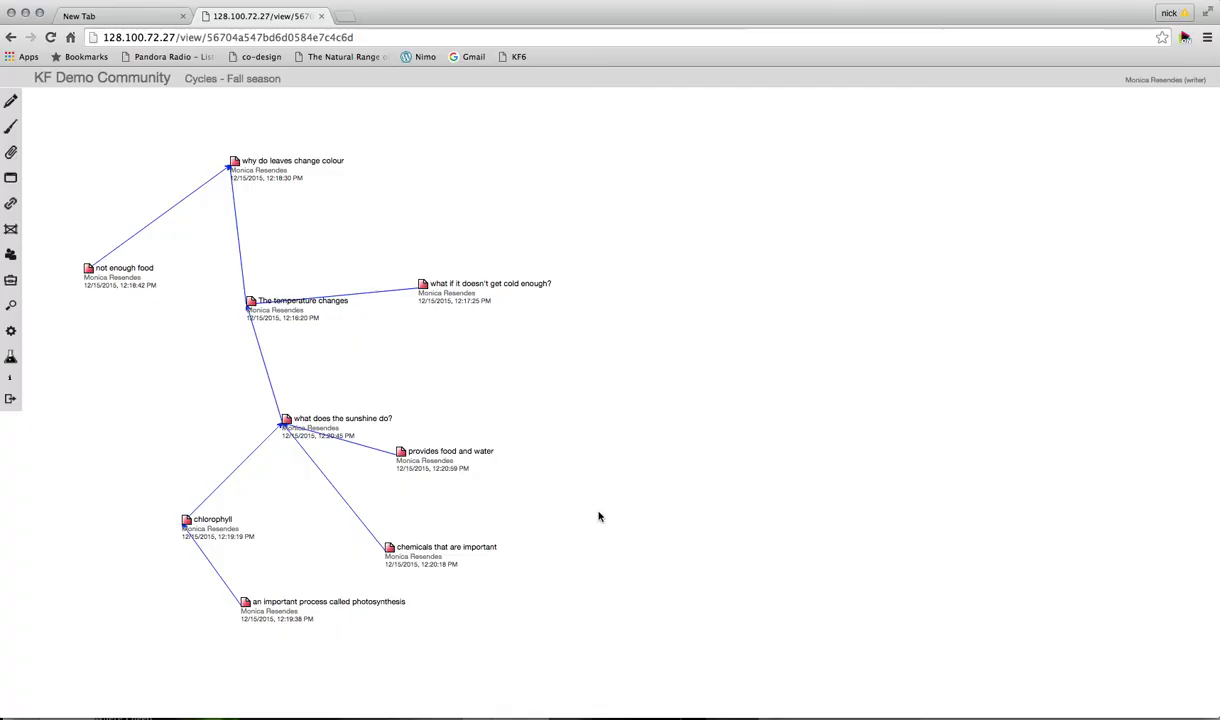
- Place a Welcome link on the Cycles - Fall season view and follow it to Welcome
{"action": "left_click", "coordinate": [11, 203]}
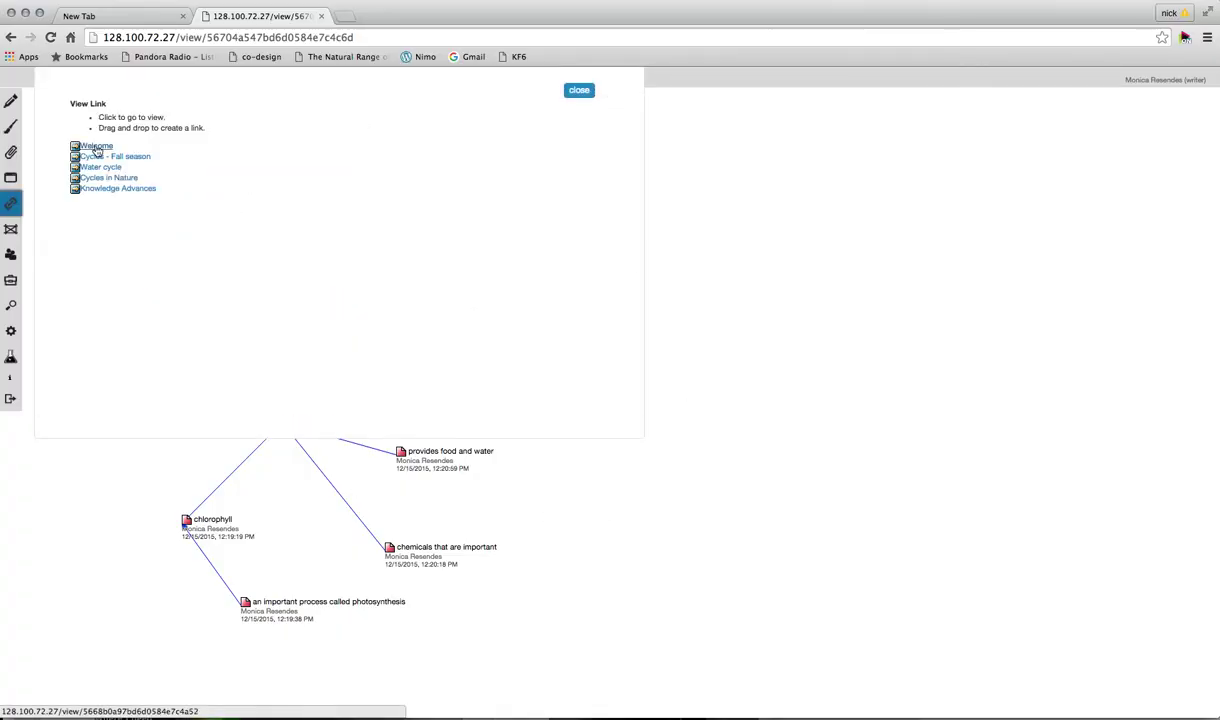
{"action": "left_click_drag", "start_coordinate": [96, 146], "coordinate": [718, 152]}
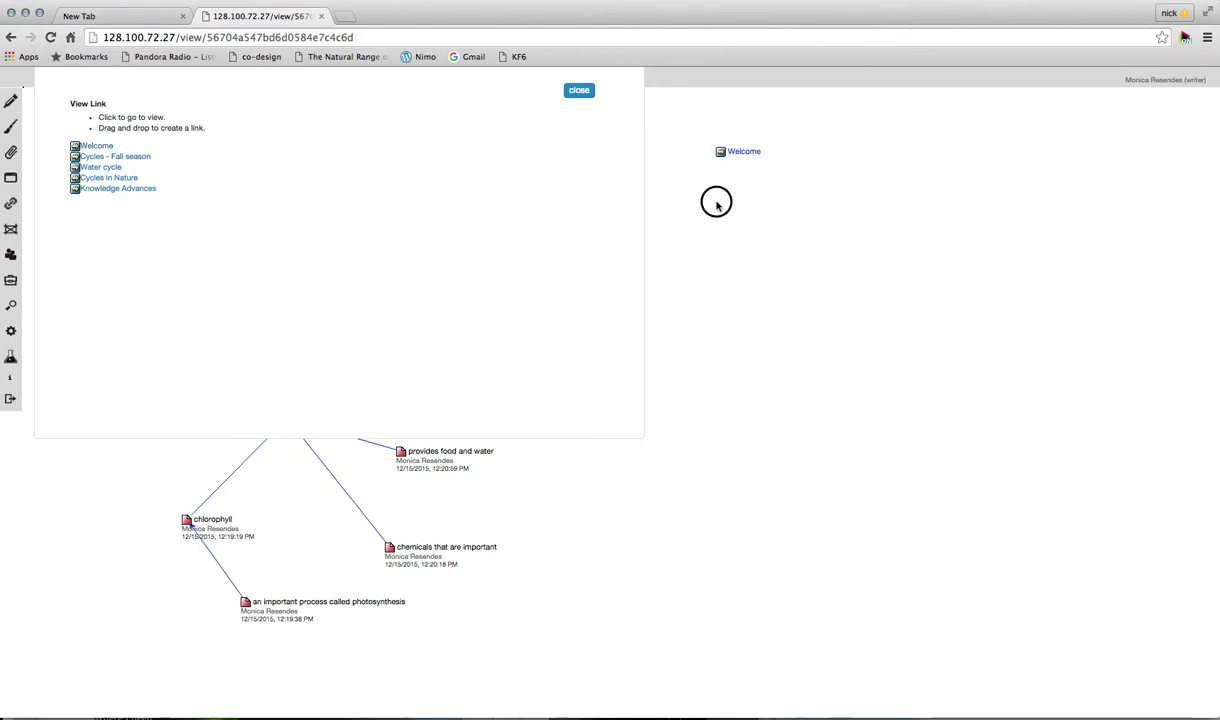
{"action": "left_click", "coordinate": [578, 91]}
{"action": "left_click", "coordinate": [720, 151]}
{"action": "double_click", "coordinate": [738, 153]}
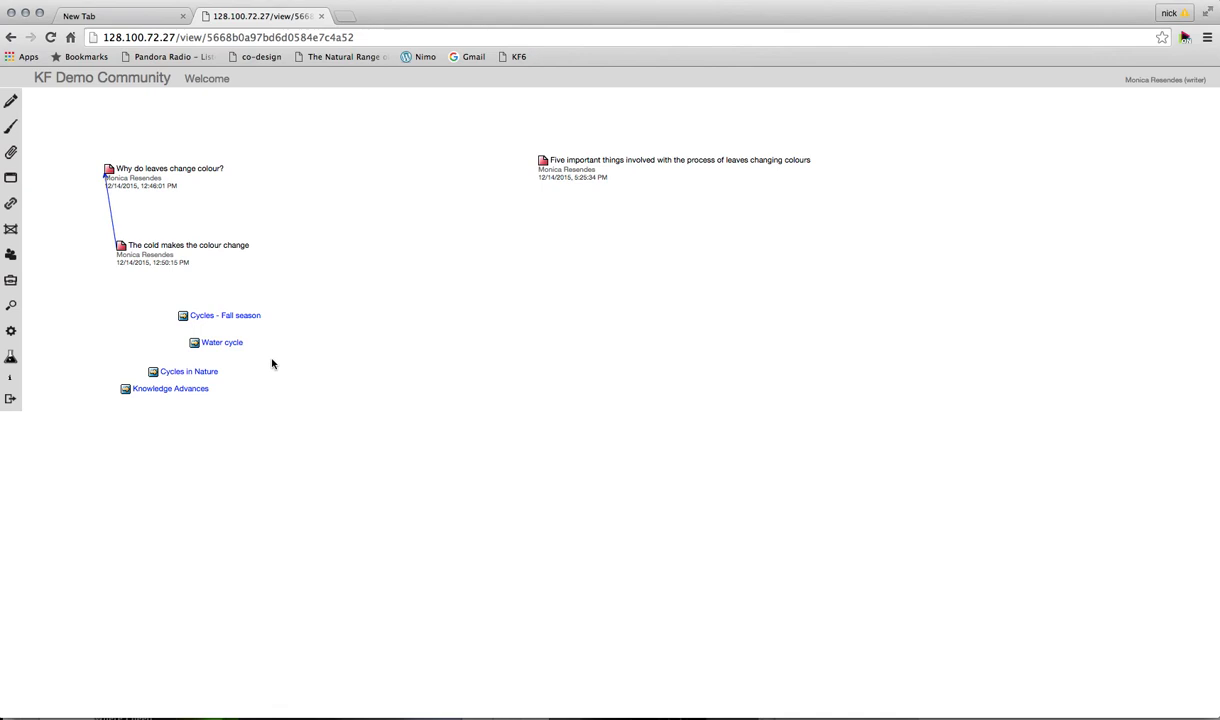
- Follow the Cycles - Fall season link on Welcome to reopen that view
{"action": "double_click", "coordinate": [247, 317]}
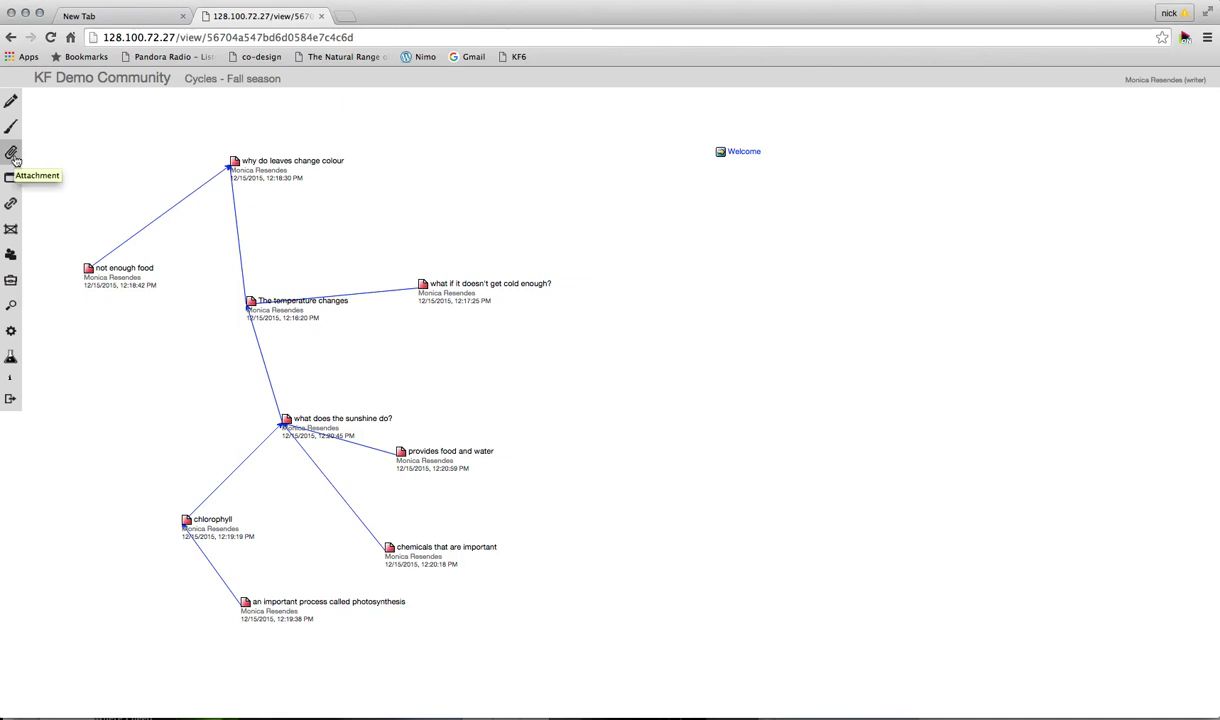
- Upload photosynthesis3.gif as an attachment and move its icon up near the Welcome link
{"action": "left_click", "coordinate": [12, 154]}
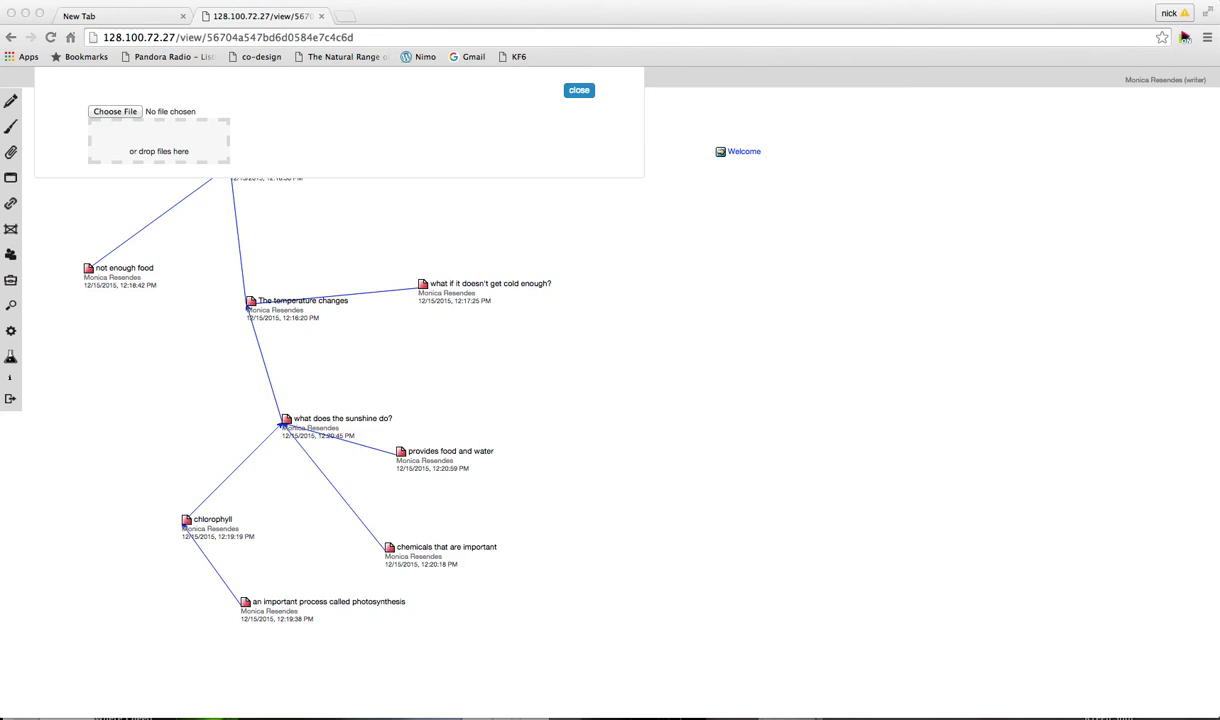
{"action": "left_click_drag", "start_coordinate": [1123, 592], "coordinate": [190, 147]}
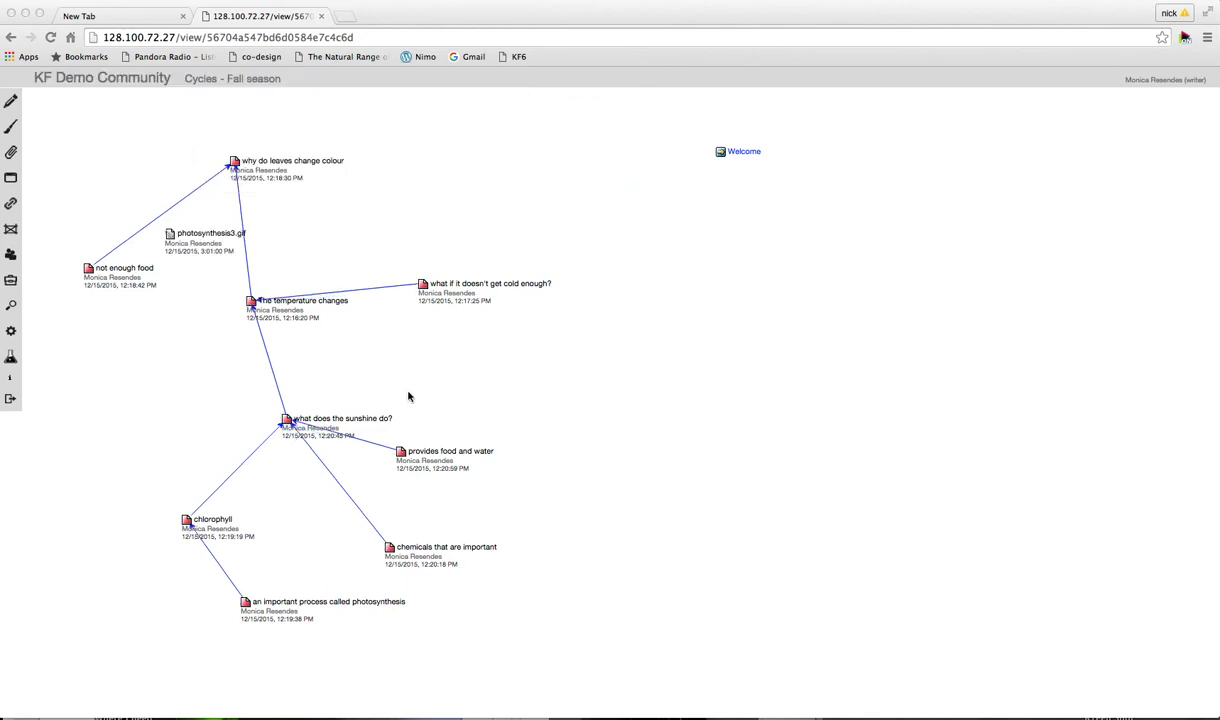
{"action": "left_click", "coordinate": [205, 236]}
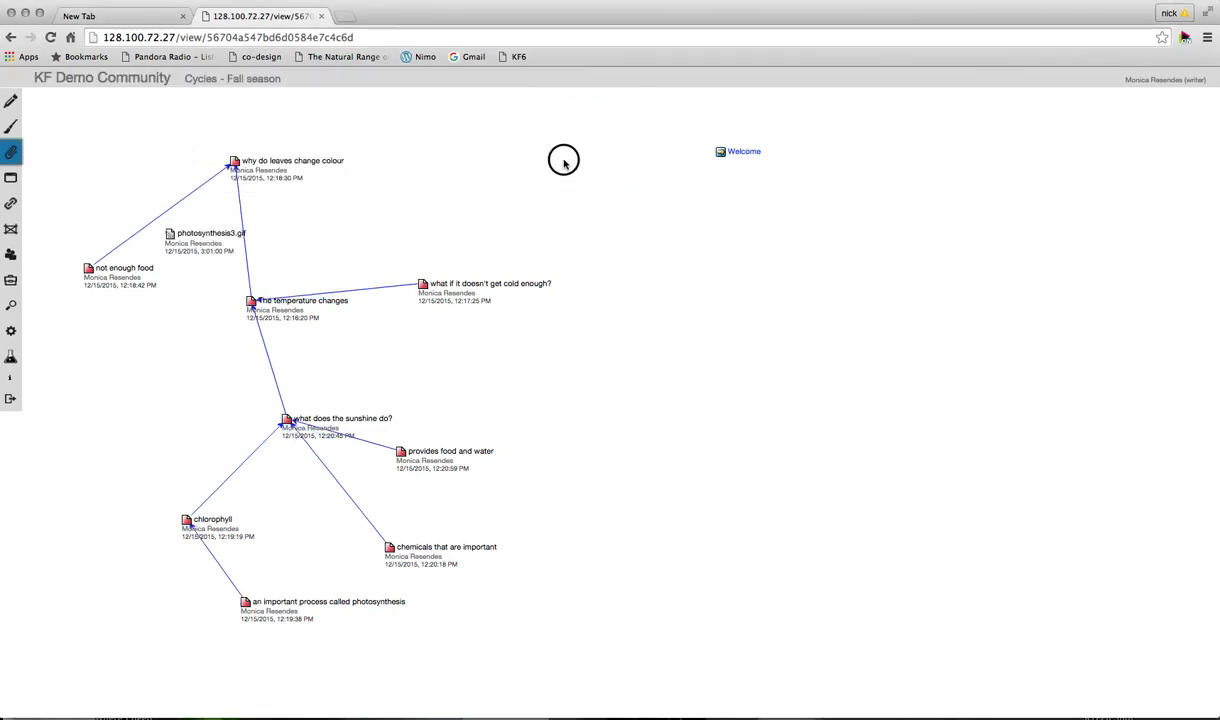
{"action": "left_click_drag", "start_coordinate": [207, 234], "coordinate": [512, 140]}
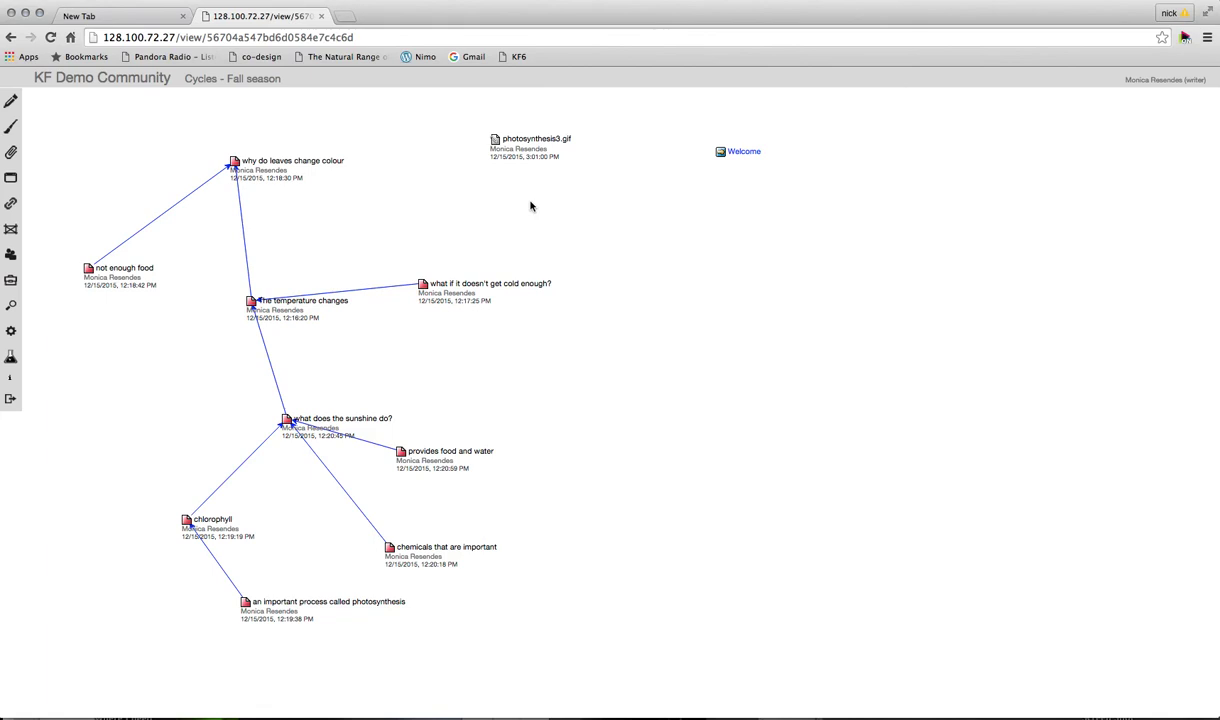
- Show the photosynthesis3.gif attachment in place as a picture and enlarge it
{"action": "right_click", "coordinate": [550, 142]}
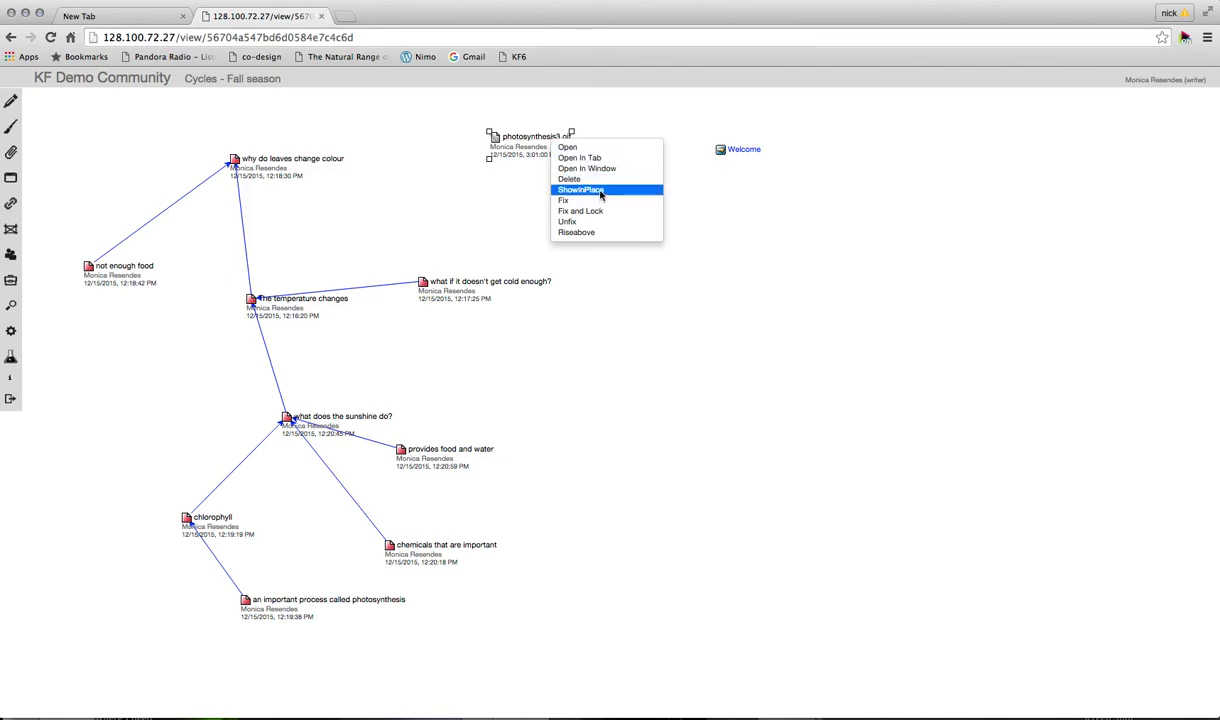
{"action": "left_click", "coordinate": [583, 190]}
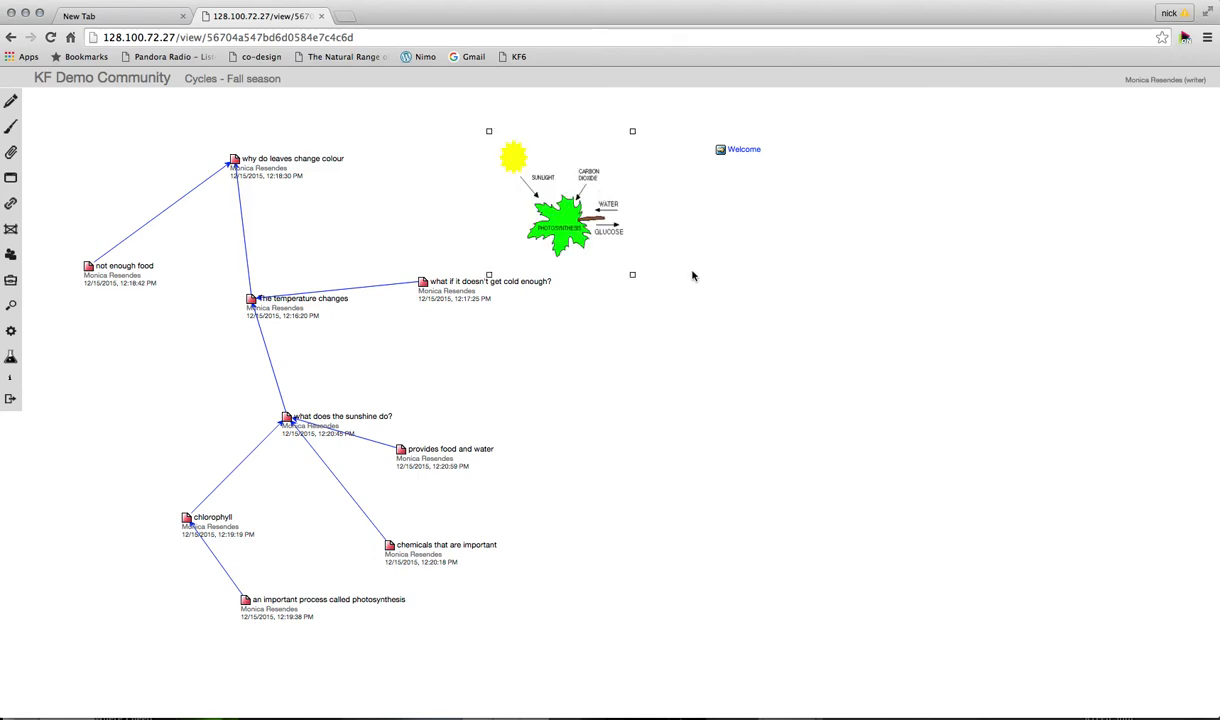
{"action": "left_click_drag", "start_coordinate": [631, 273], "coordinate": [728, 338]}
- Fix the picture and test that it stays put, then unfix it and shift it slightly left
{"action": "scroll", "coordinate": [778, 285], "scroll_direction": "down", "scroll_amount": 1}
{"action": "scroll", "coordinate": [775, 275], "scroll_direction": "down", "scroll_amount": 1}
{"action": "right_click", "coordinate": [772, 267]}
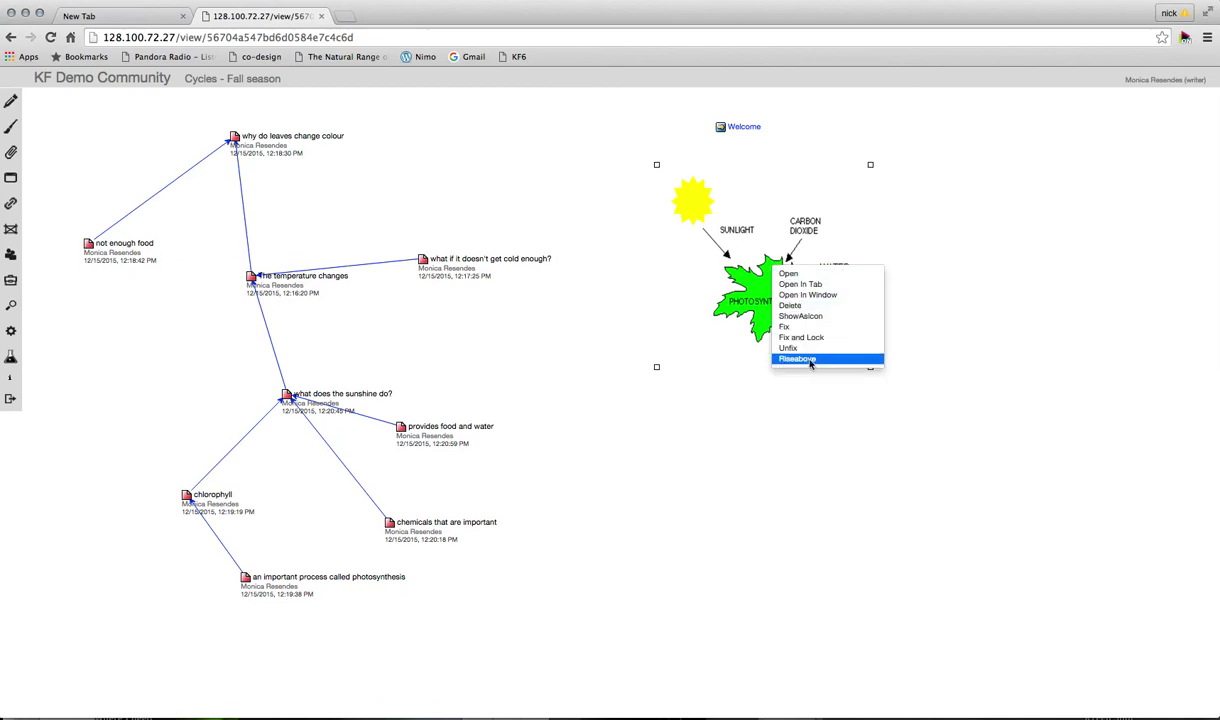
{"action": "left_click", "coordinate": [805, 328]}
{"action": "left_click_drag", "start_coordinate": [735, 268], "coordinate": [990, 175]}
{"action": "left_click_drag", "start_coordinate": [735, 235], "coordinate": [805, 425]}
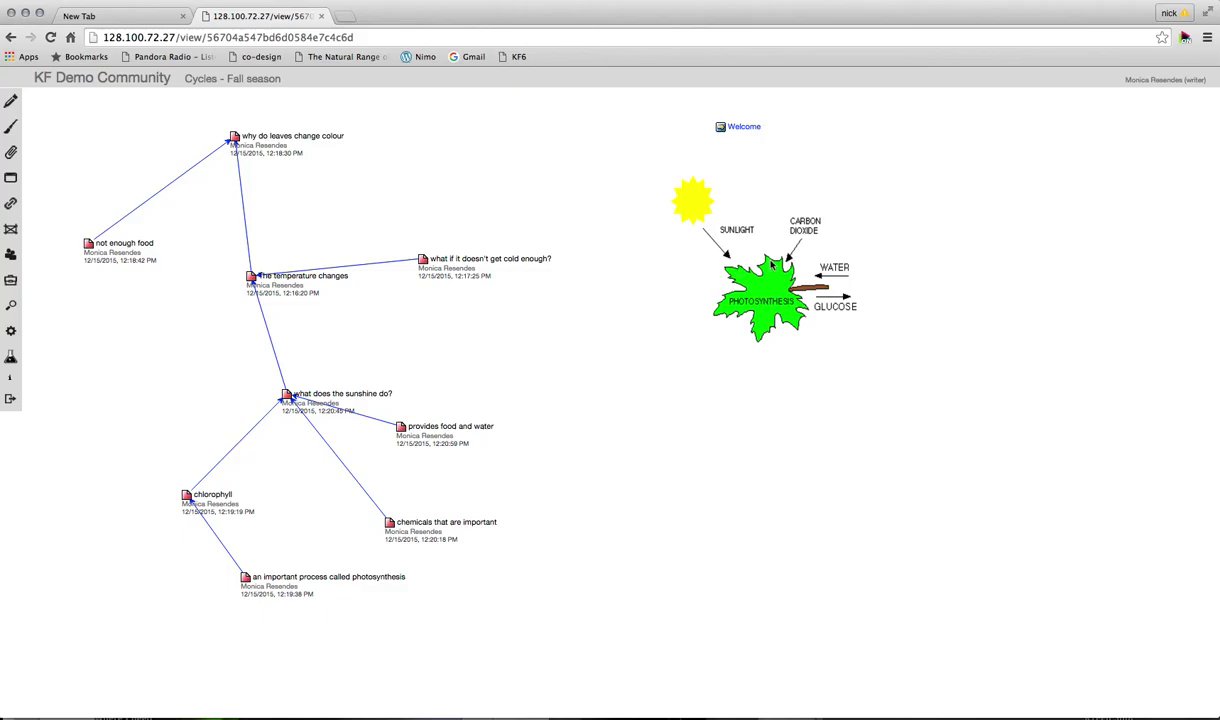
{"action": "right_click", "coordinate": [777, 275]}
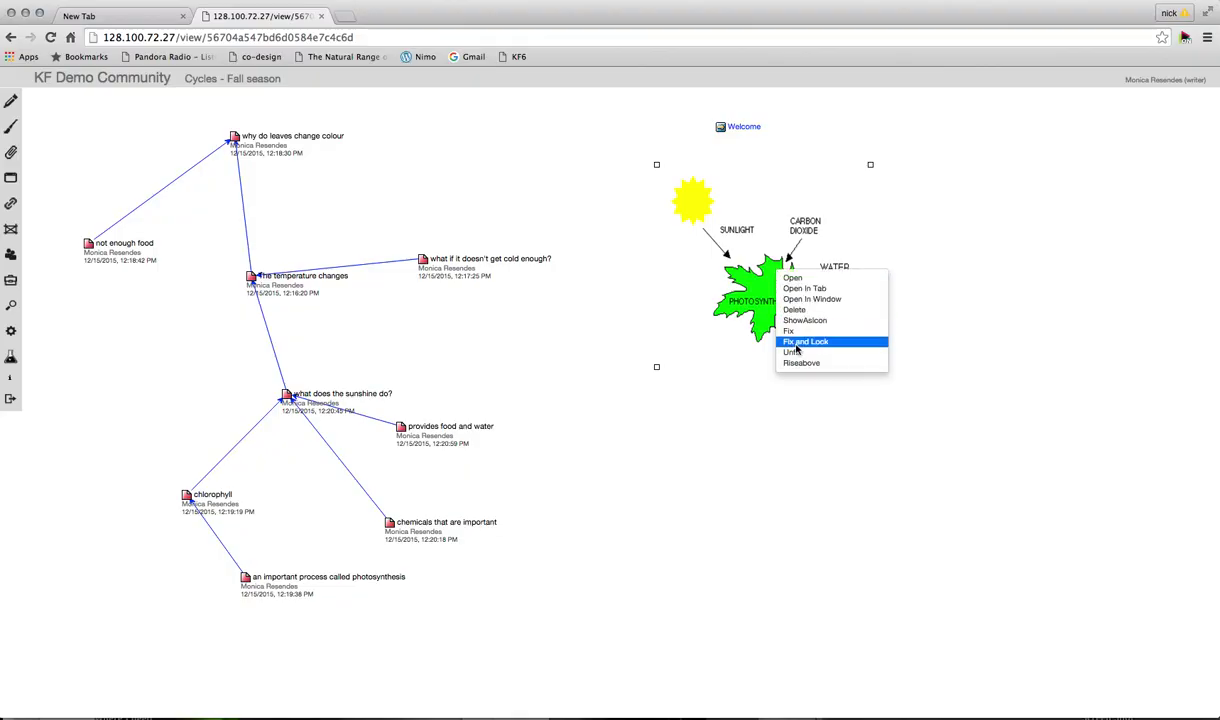
{"action": "left_click", "coordinate": [805, 341]}
{"action": "left_click_drag", "start_coordinate": [757, 273], "coordinate": [720, 279]}
{"action": "right_click", "coordinate": [722, 277]}
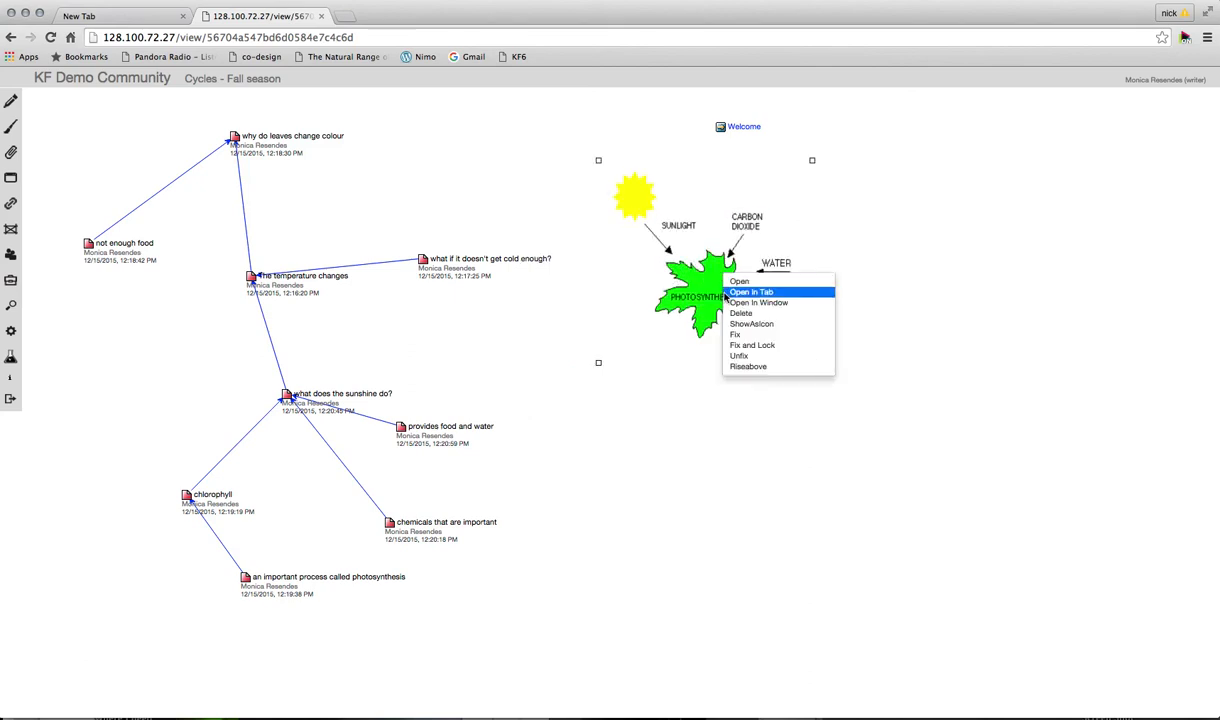
{"action": "left_click", "coordinate": [741, 302]}
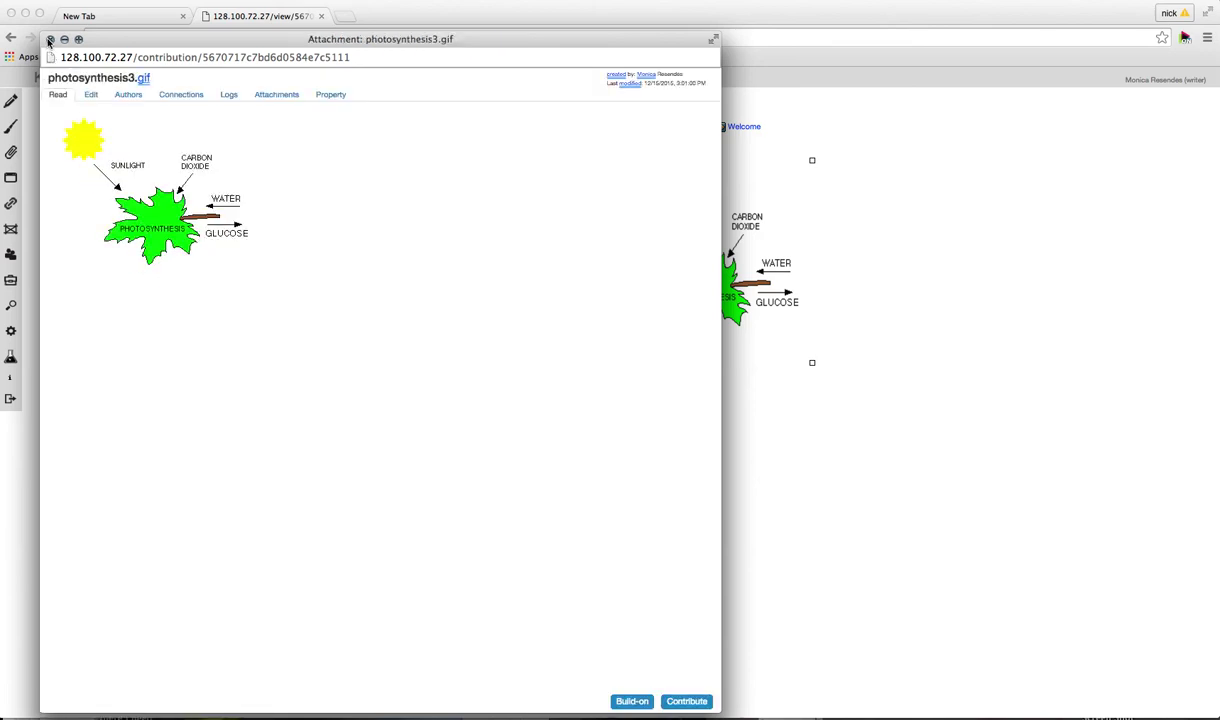
{"action": "left_click", "coordinate": [49, 40]}
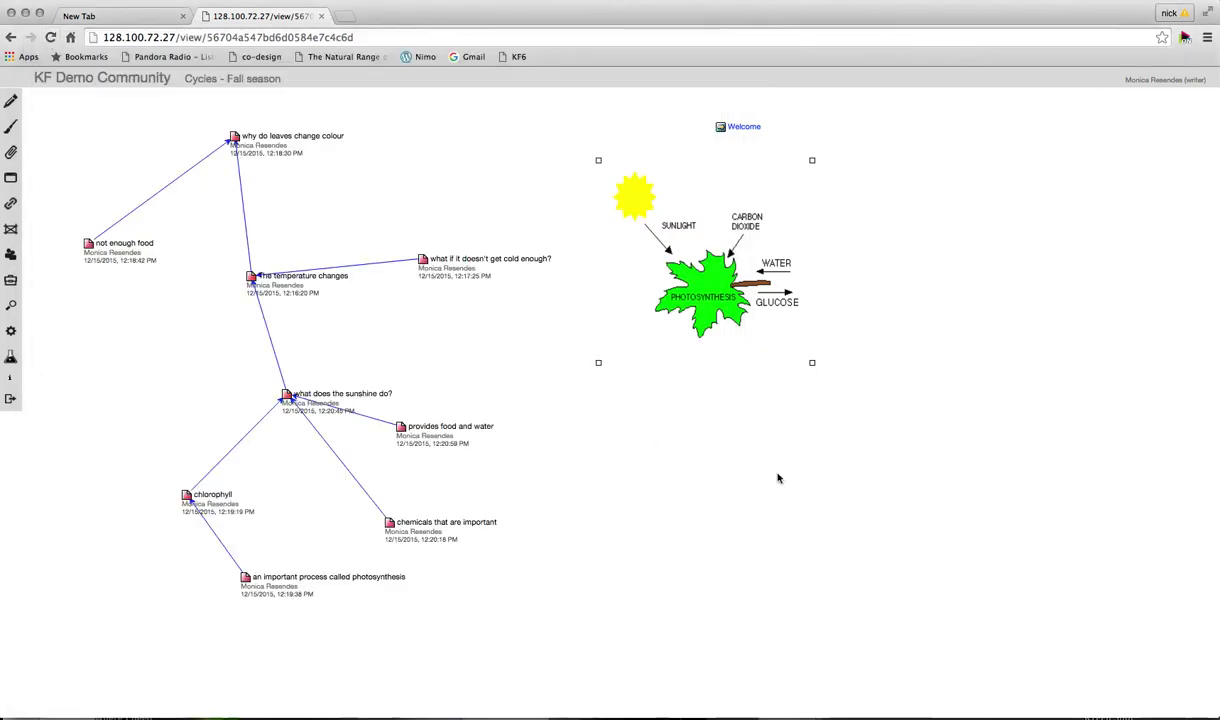
- Delete the photosynthesis picture from the view and confirm the deletion with OK
{"action": "right_click", "coordinate": [720, 246]}
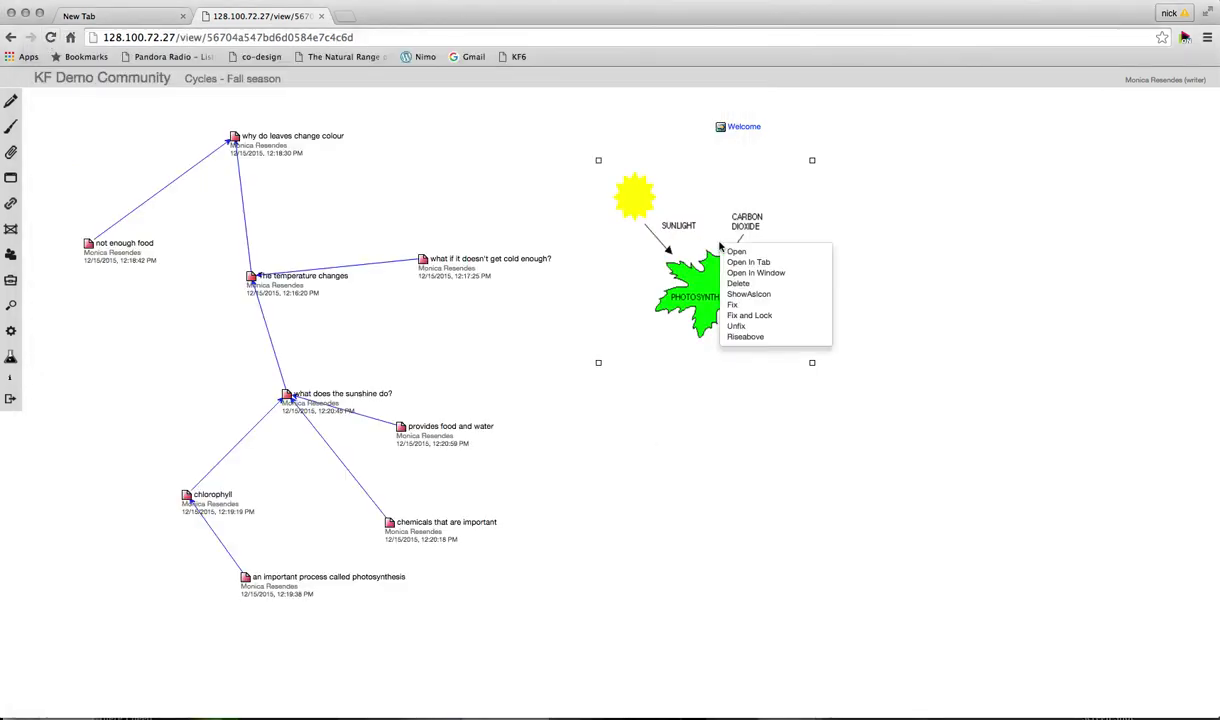
{"action": "left_click", "coordinate": [764, 287]}
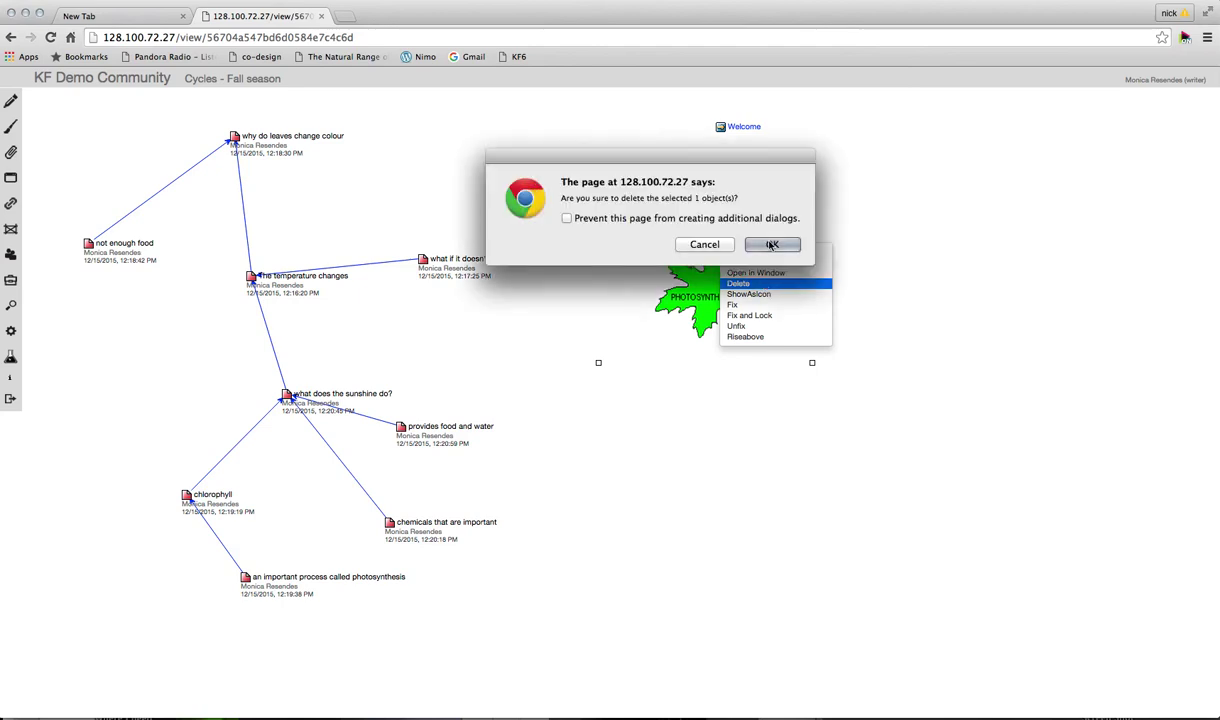
{"action": "left_click", "coordinate": [767, 248]}
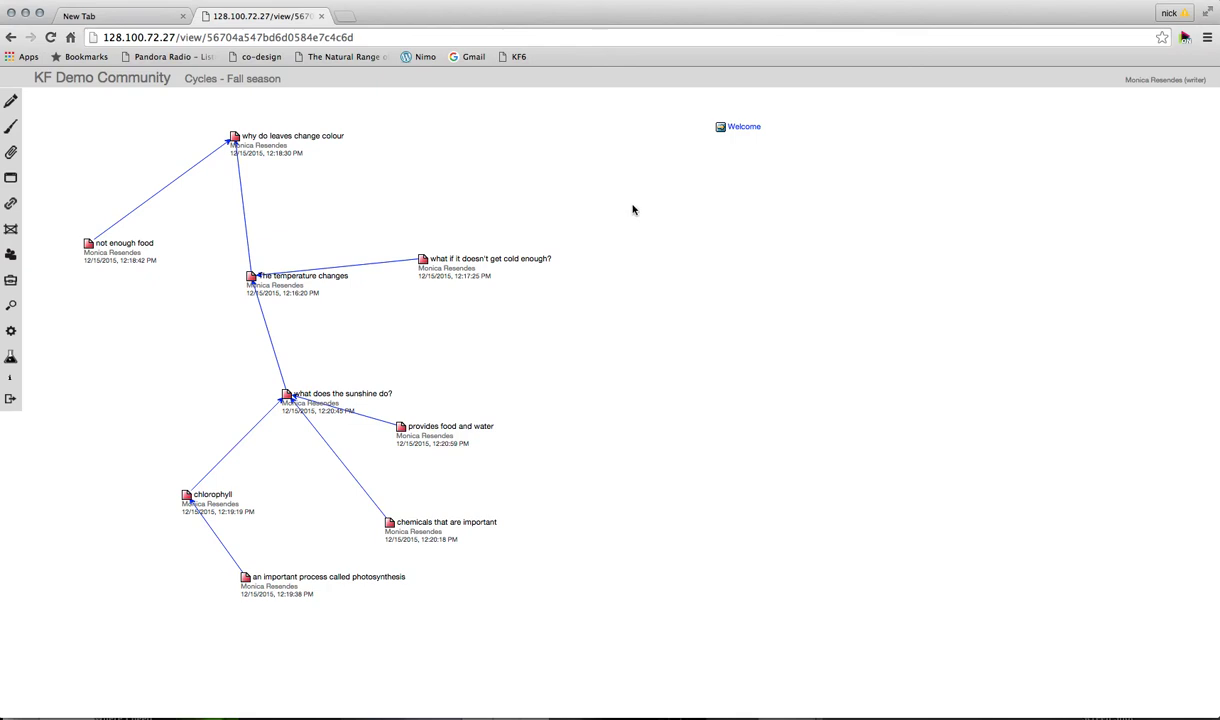